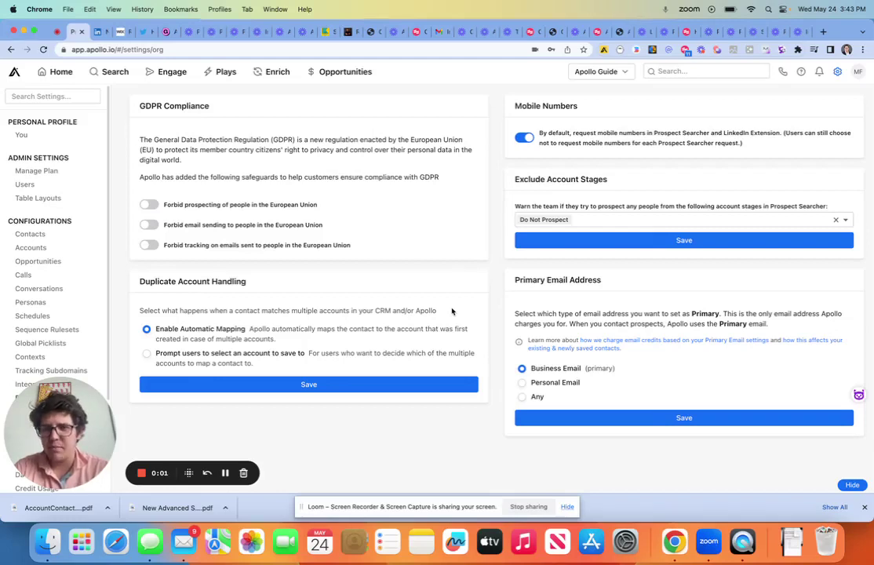
scroll(40, 299, "down", 3)
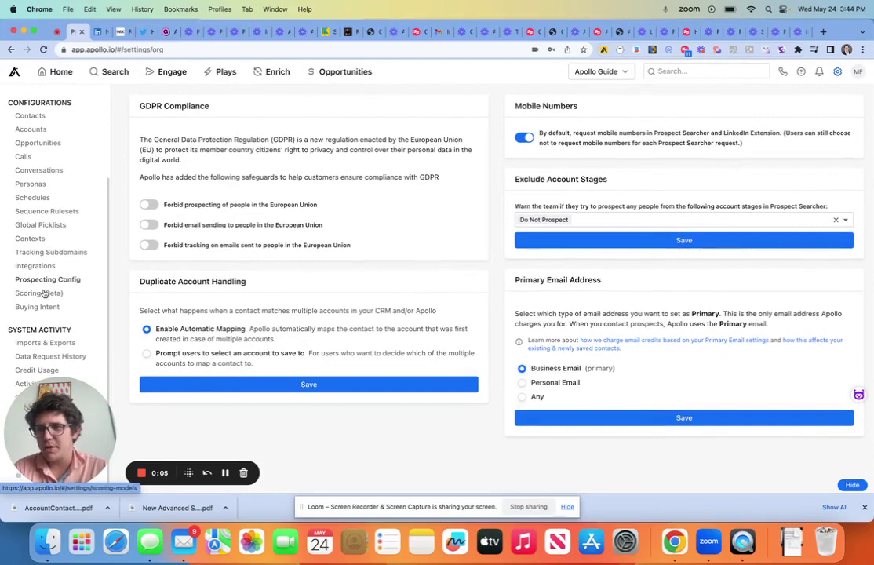
scroll(43, 306, "up", 3)
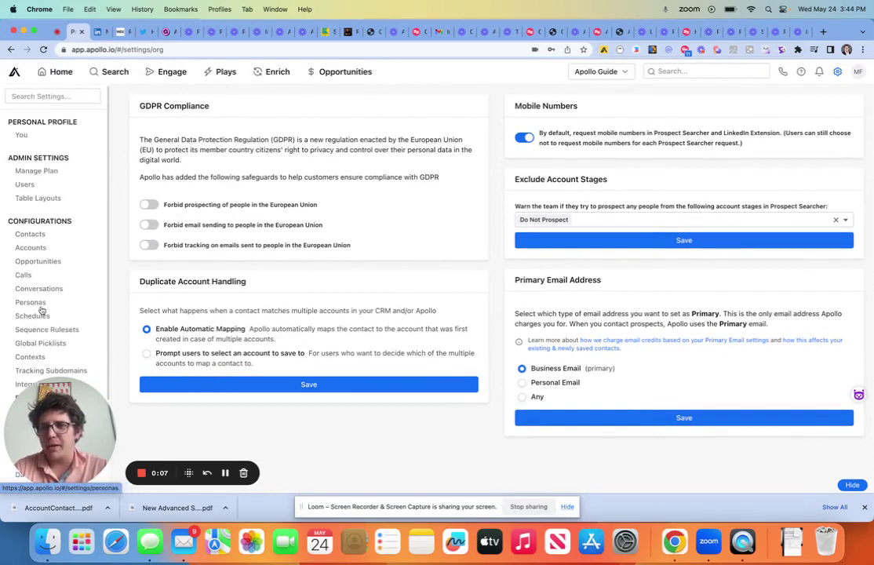
scroll(41, 310, "down", 3)
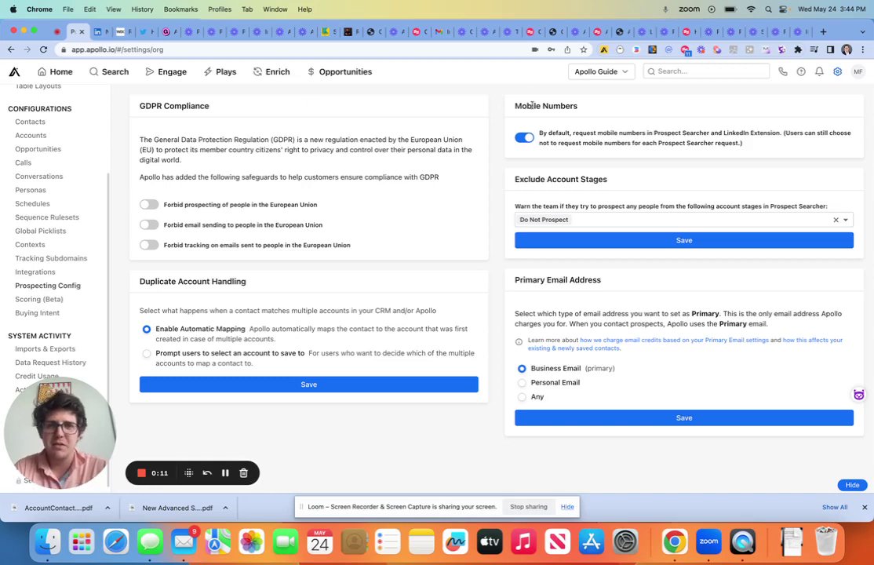
left_click(154, 73)
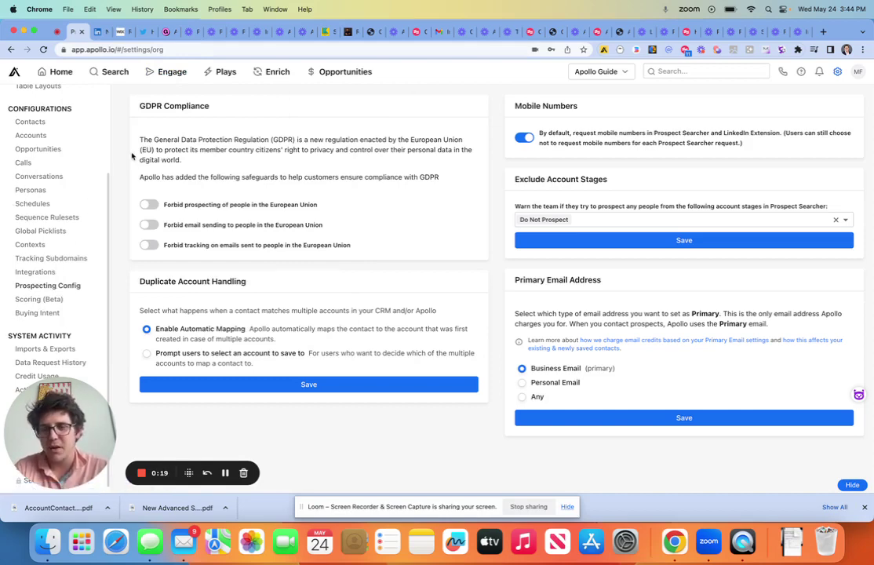
mouse_move(114, 71)
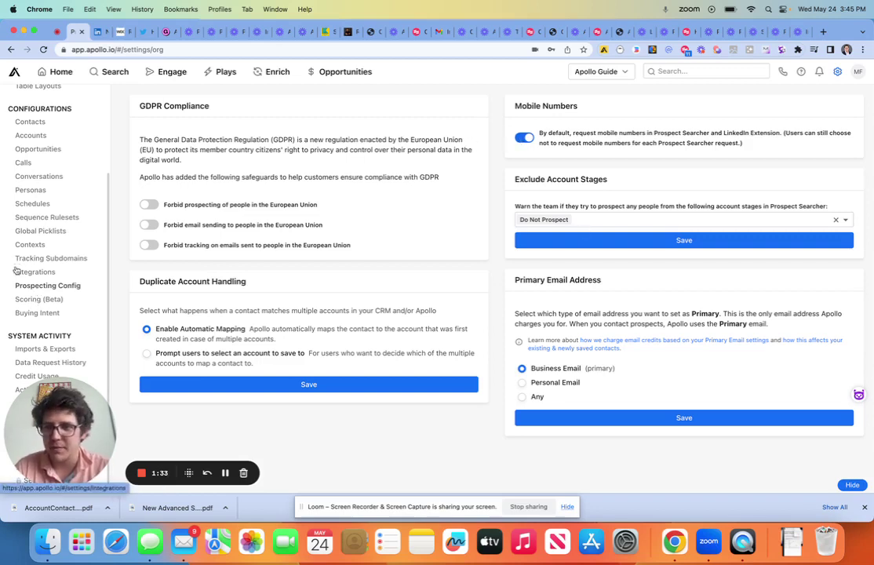
Go to the Scoring (Beta) settings and open the Auto Generated Score By Apollo model.
left_click(28, 299)
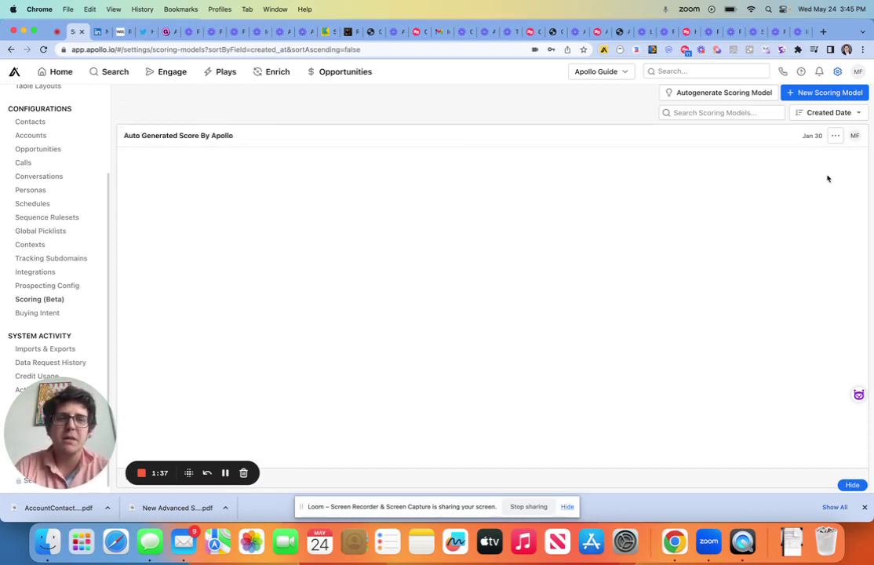
mouse_move(806, 87)
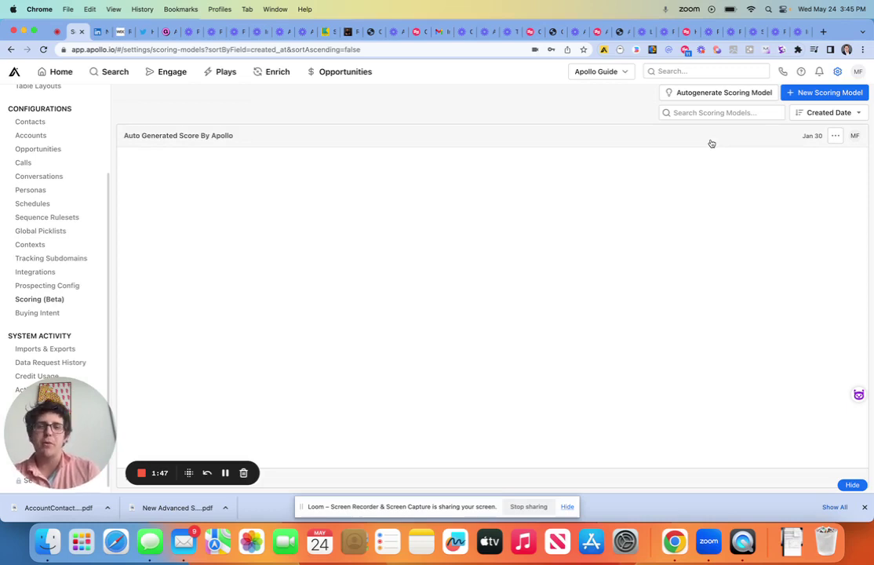
left_click(713, 142)
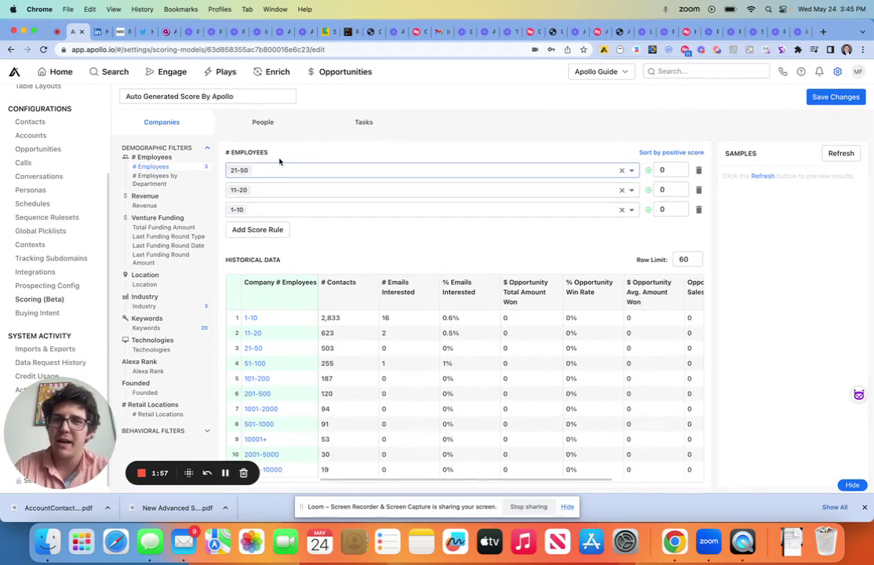
Set the score of the 21-50 employees rule to 2.
left_click(672, 169)
type("1")
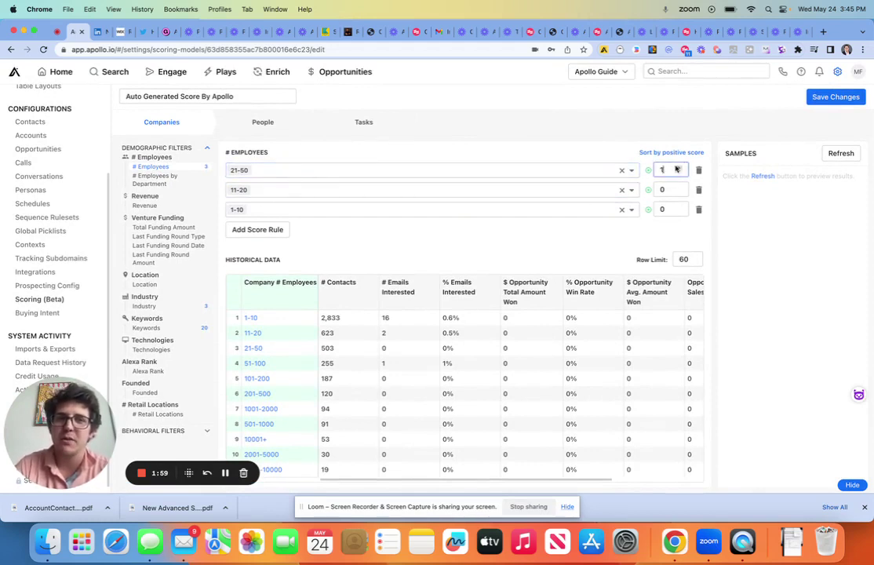
left_click(677, 168)
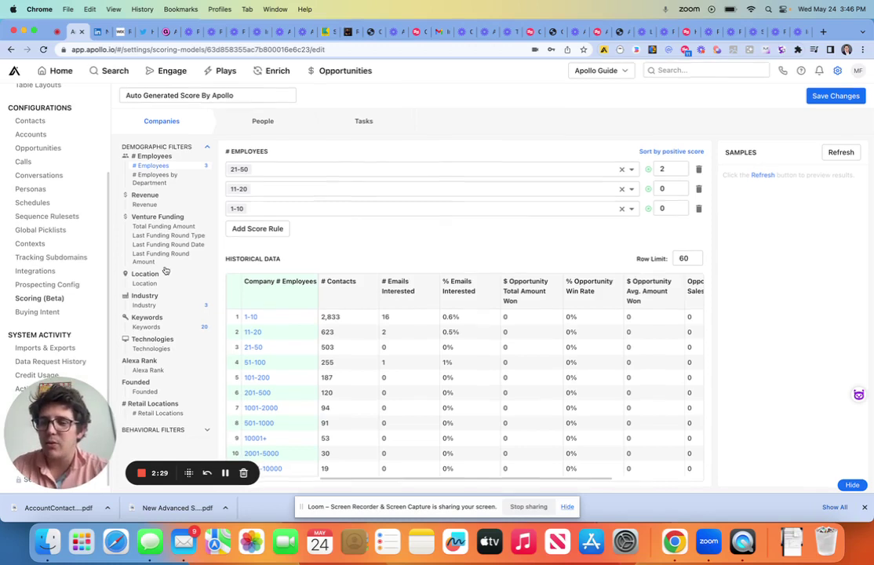
Examine the model's company criteria, including the behavioral filters and employee historical data, and the job title rules for people.
left_click(175, 432)
scroll(176, 438, "down", 2)
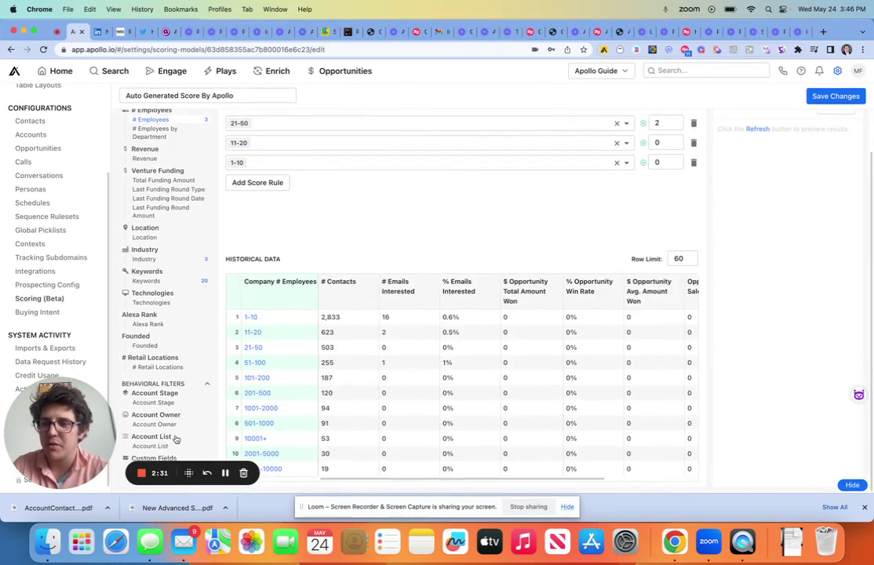
left_click_drag(188, 472, 279, 472)
scroll(253, 369, "up", 2)
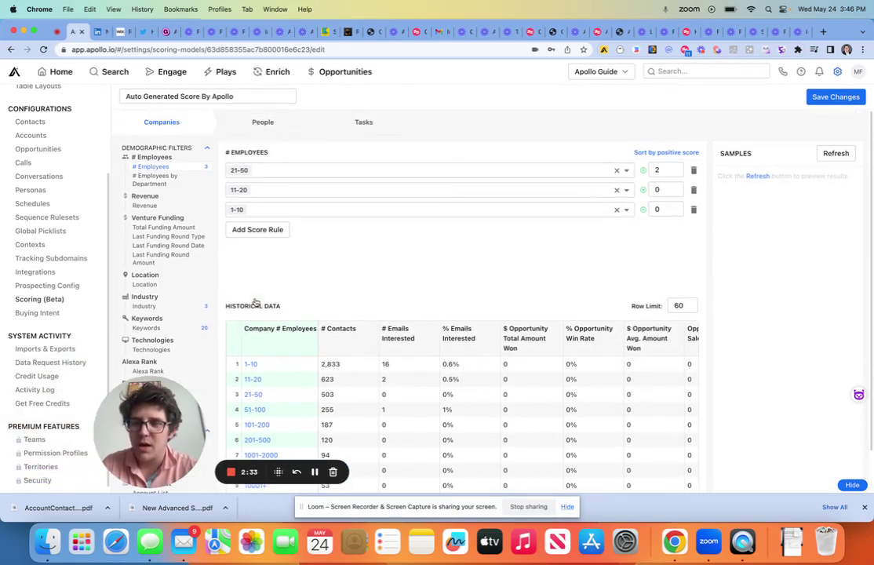
left_click(271, 123)
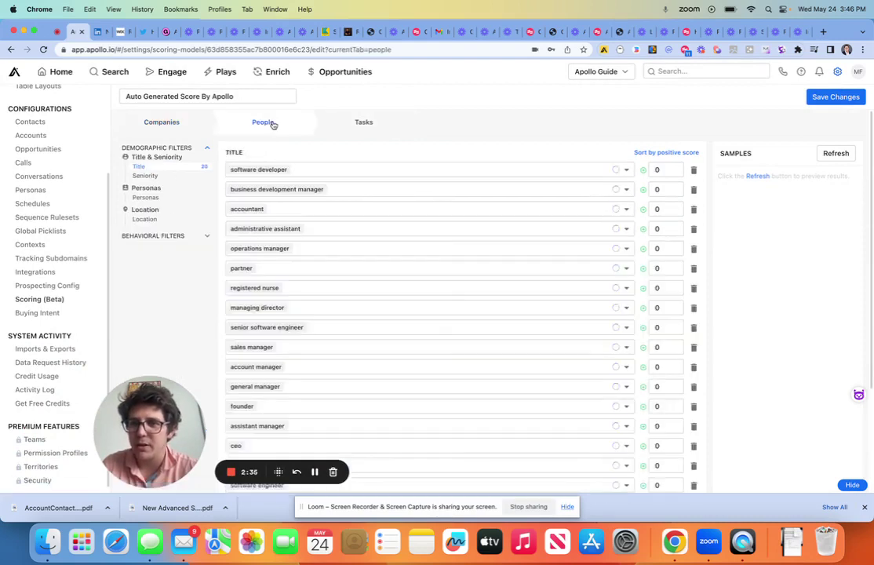
left_click(165, 123)
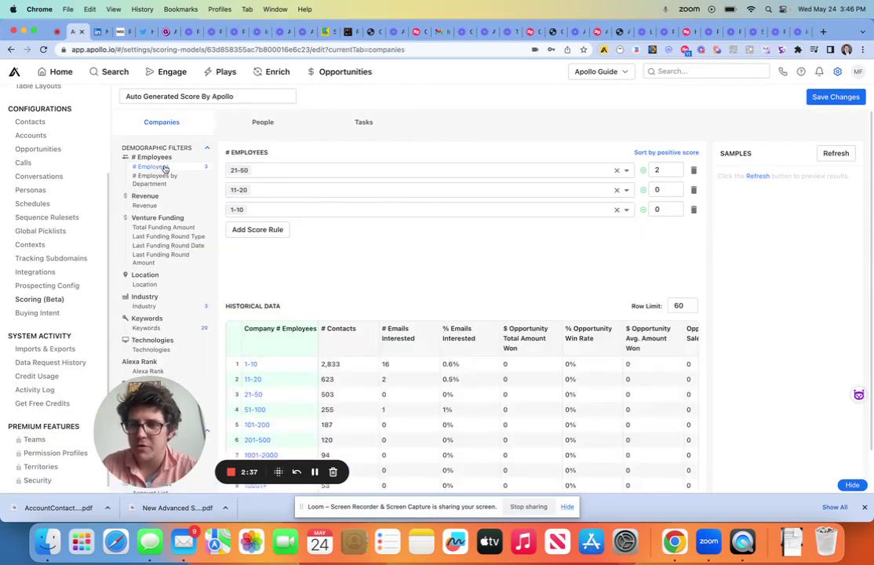
scroll(166, 170, "down", 2)
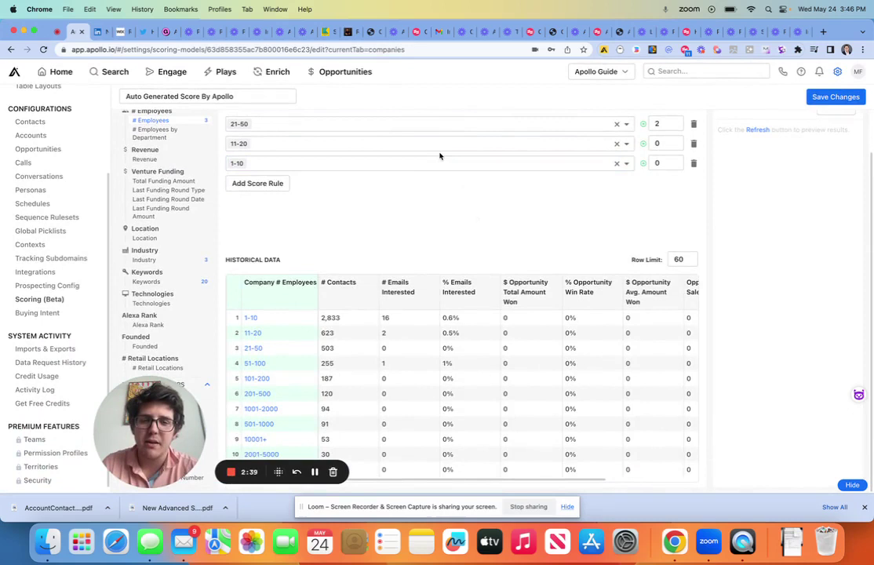
scroll(439, 156, "up", 2)
scroll(439, 156, "down", 2)
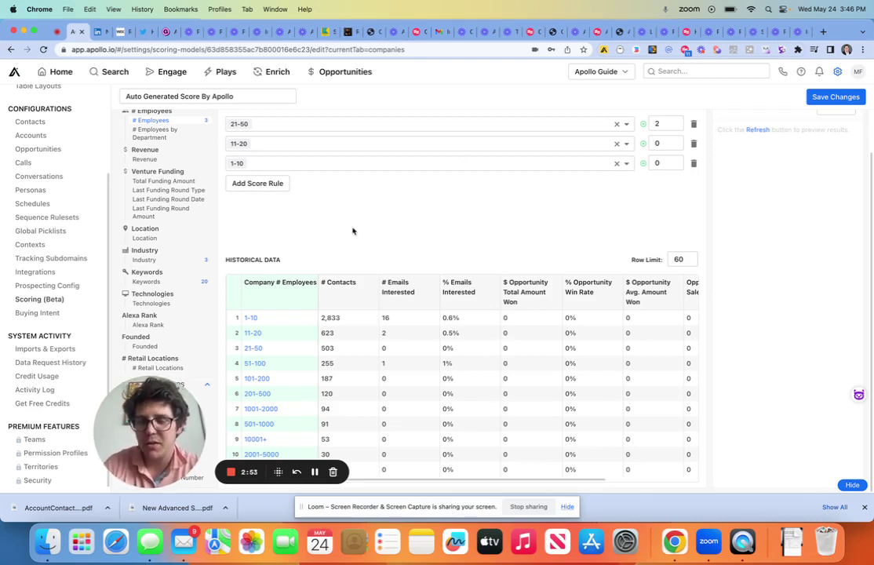
scroll(353, 231, "up", 2)
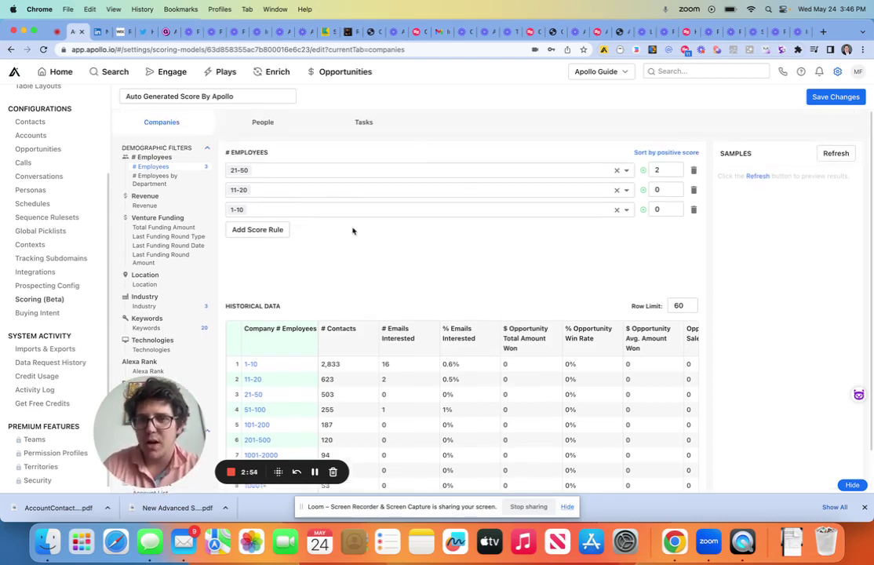
left_click(269, 128)
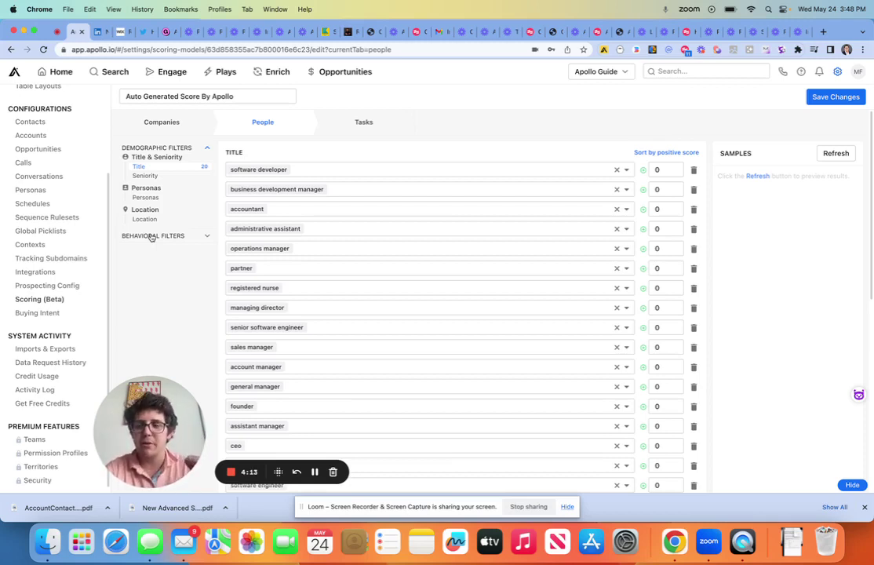
Open the Buying Intent settings, discarding the unsaved scoring changes, and search the topics of interest for "soft".
left_click(37, 313)
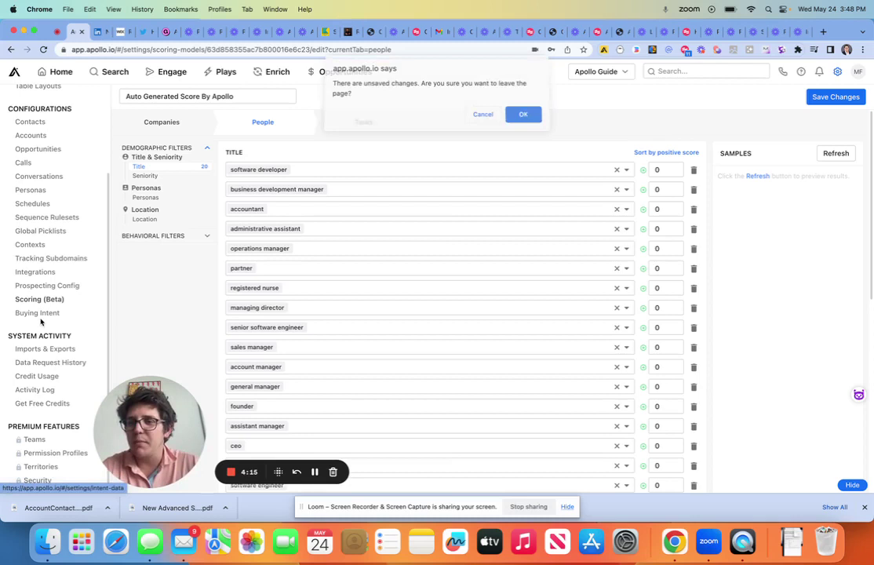
left_click(509, 117)
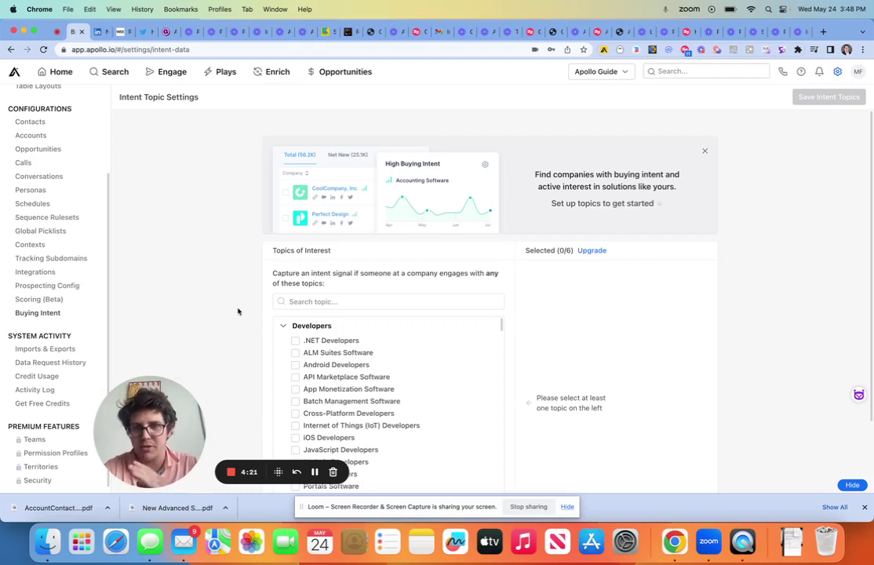
left_click(312, 301)
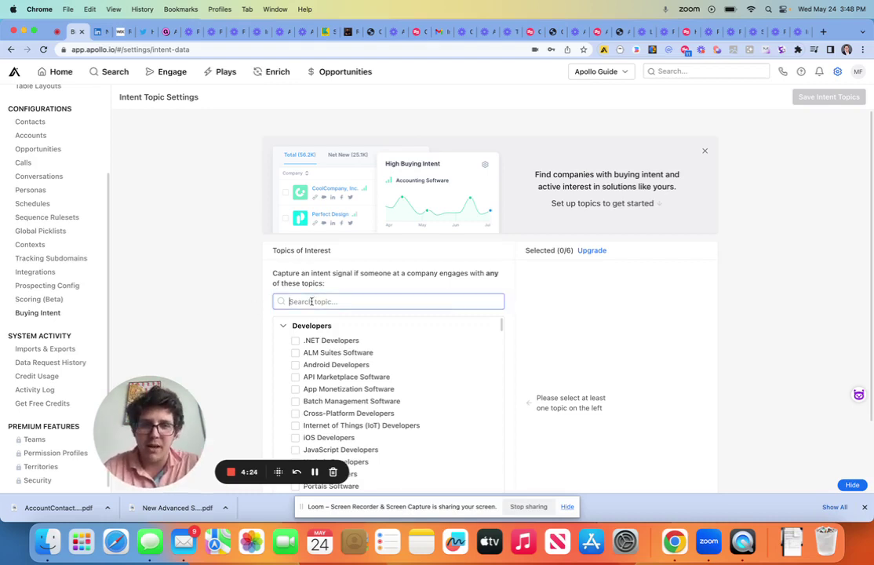
scroll(312, 302, "down", 2)
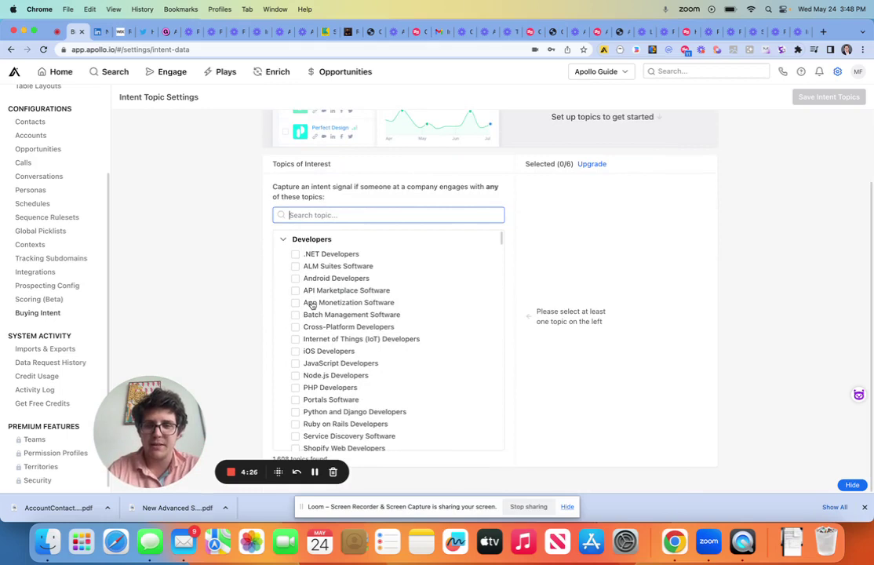
type("soft")
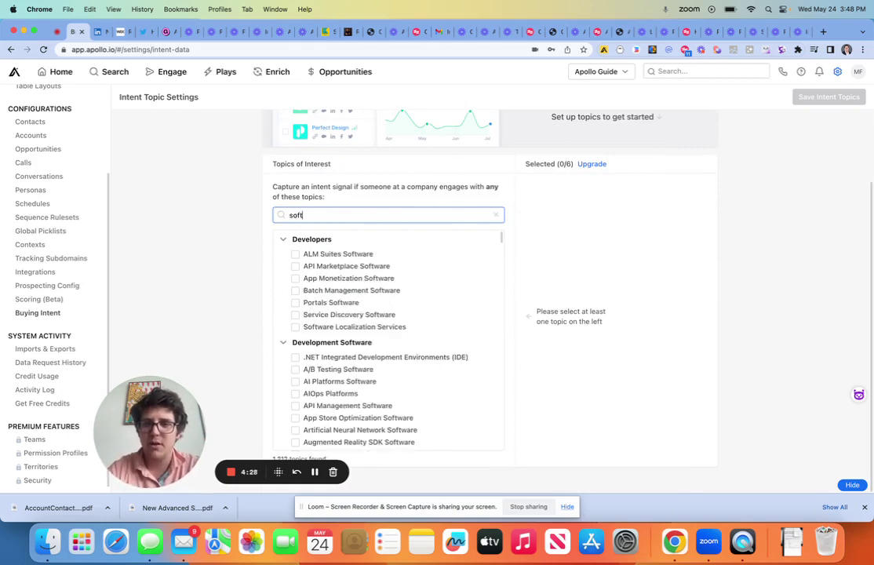
scroll(299, 259, "down", 1)
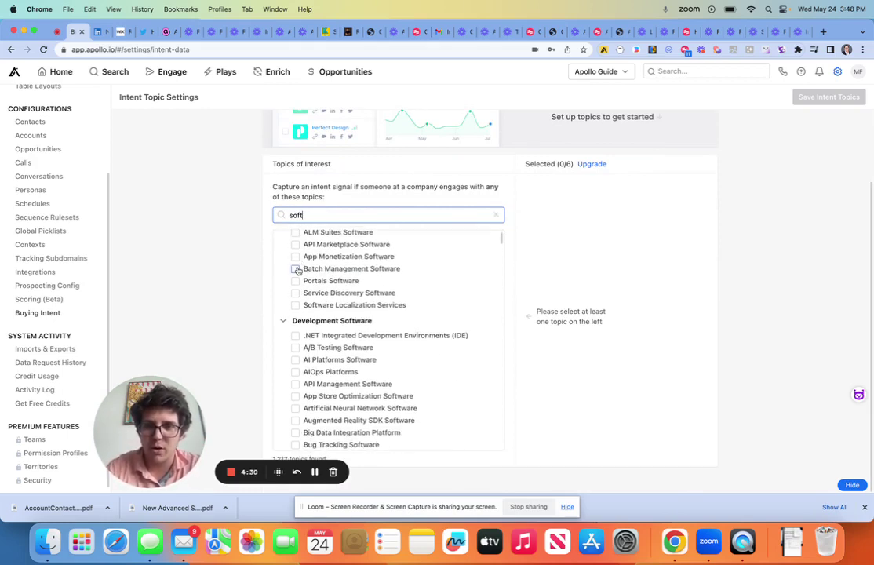
Select App Monetization Software, A/B Testing Software, CMS Tools and Java Web Frameworks Software as intent topics and save them for the team.
left_click(295, 257)
scroll(295, 259, "down", 4)
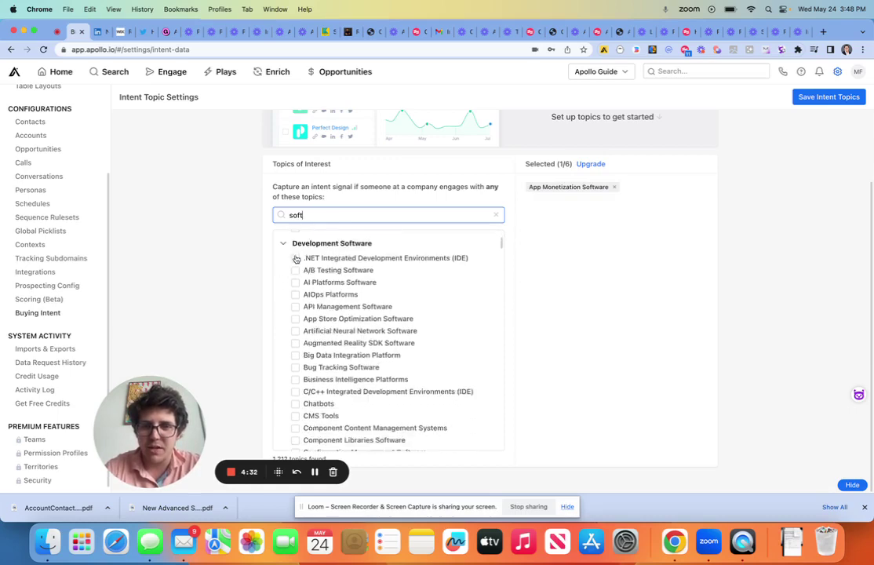
left_click(295, 267)
scroll(289, 321, "down", 4)
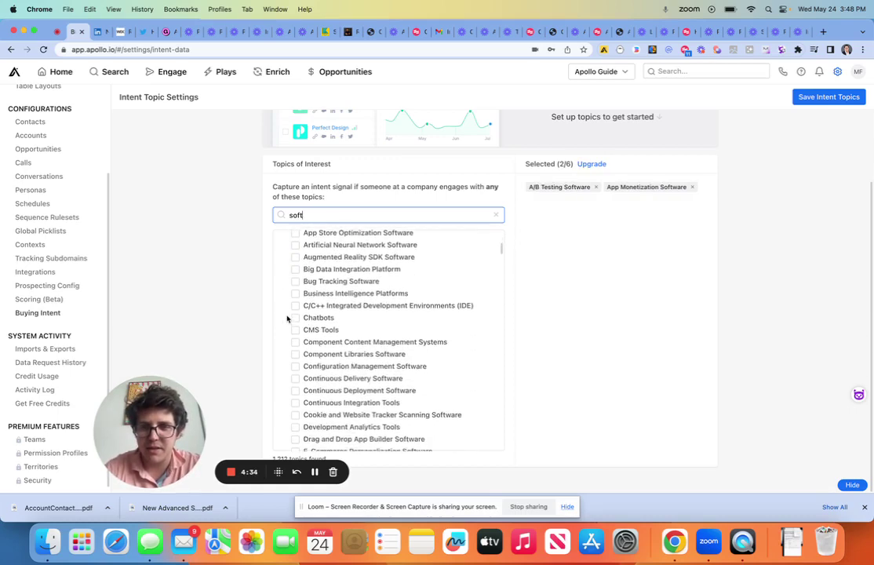
left_click(295, 330)
scroll(296, 330, "down", 15)
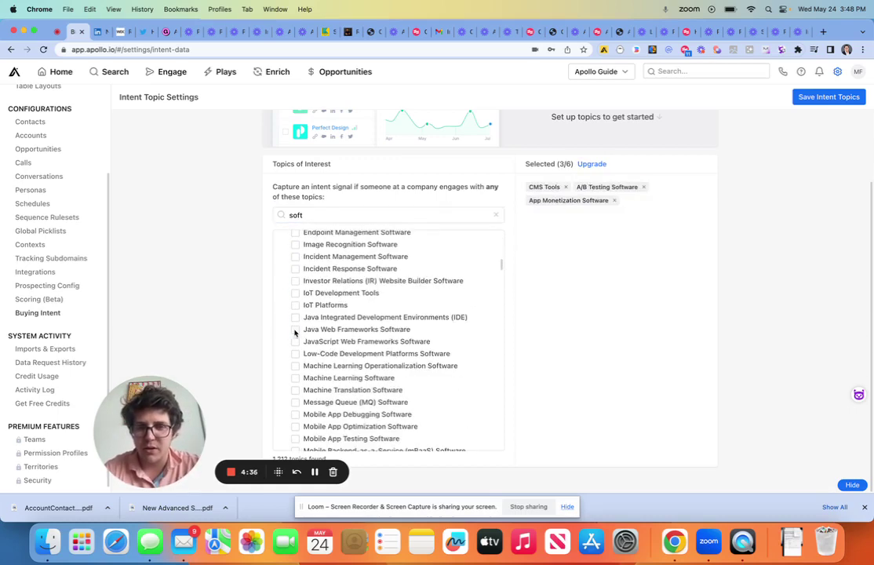
left_click(295, 329)
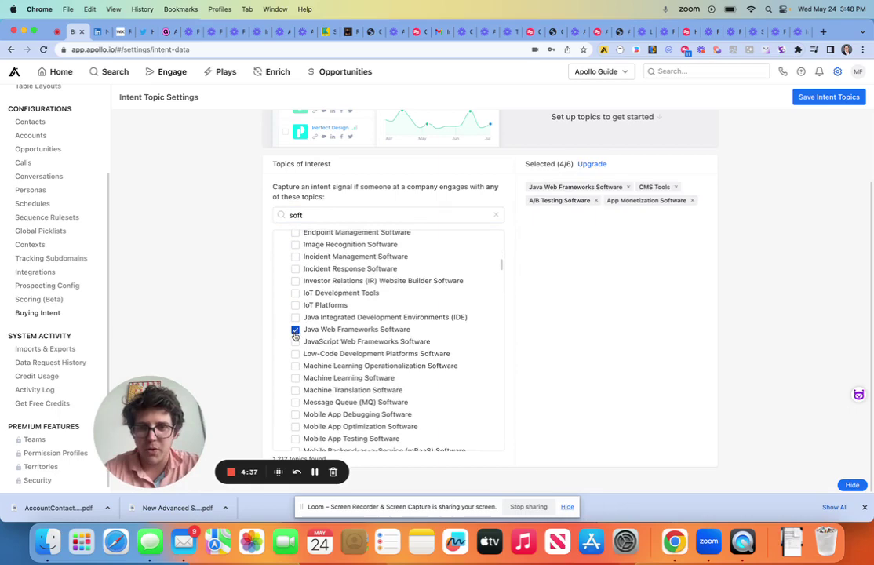
scroll(790, 161, "up", 3)
left_click(824, 96)
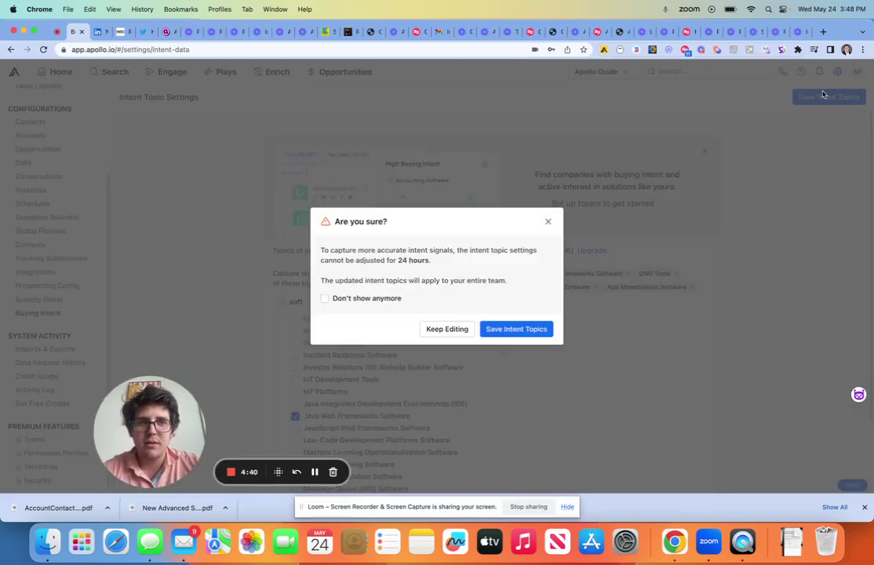
left_click(492, 329)
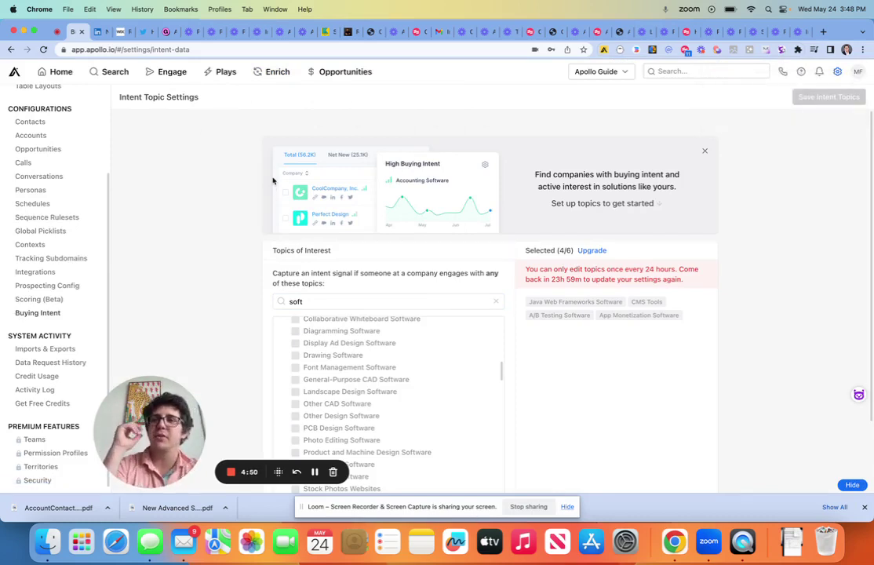
mouse_move(169, 74)
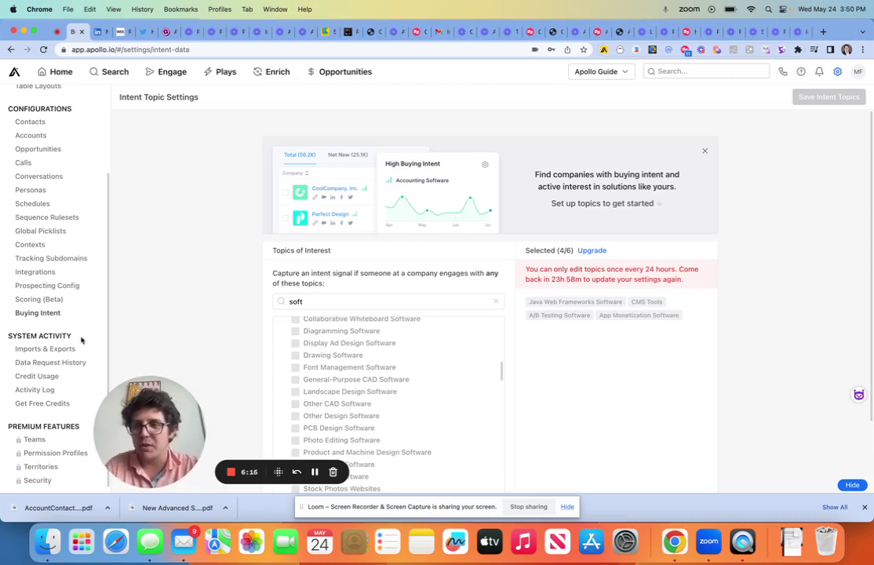
scroll(72, 296, "down", 1)
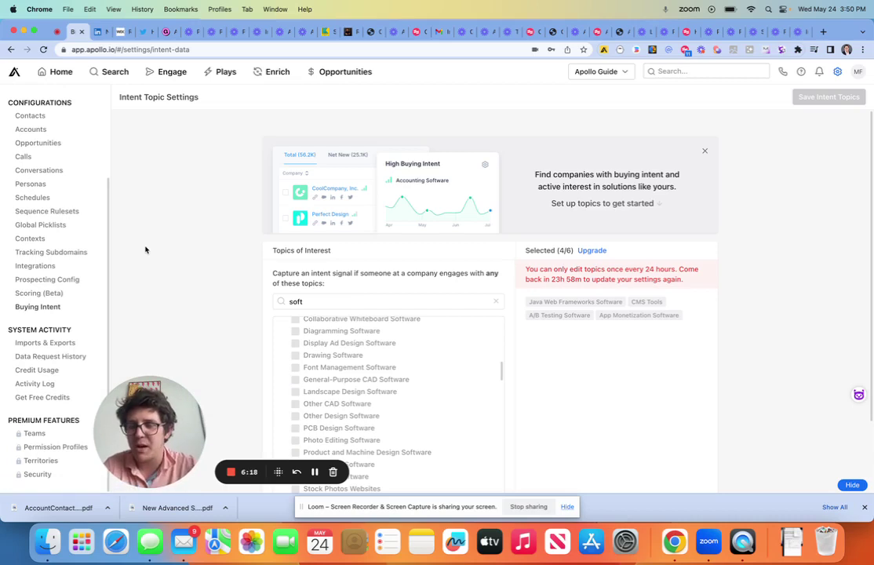